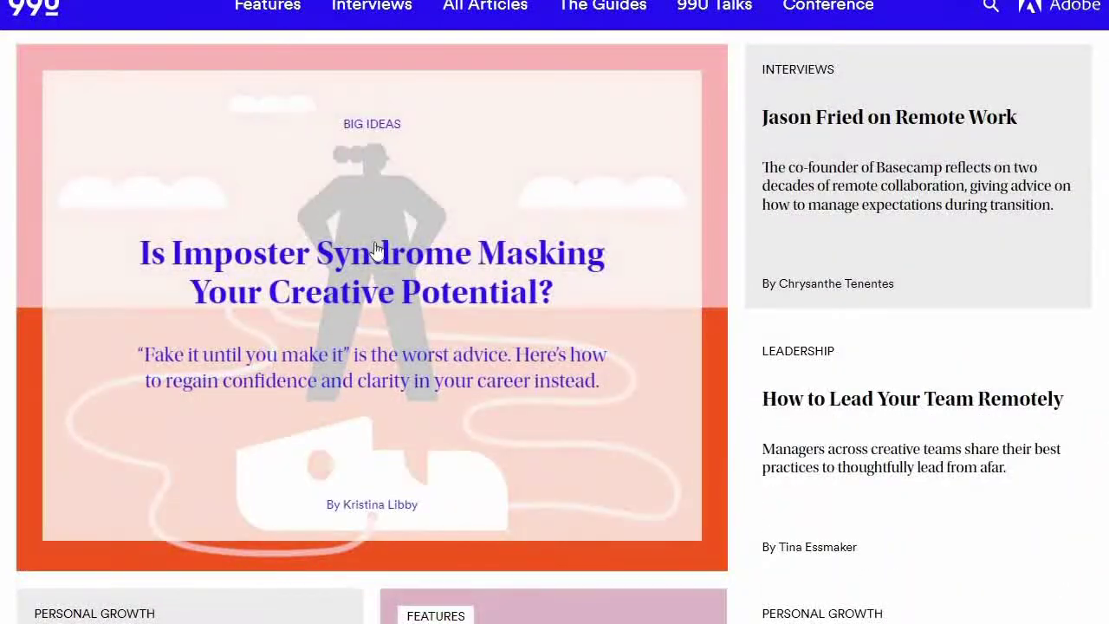
scroll(377, 251, down, 2)
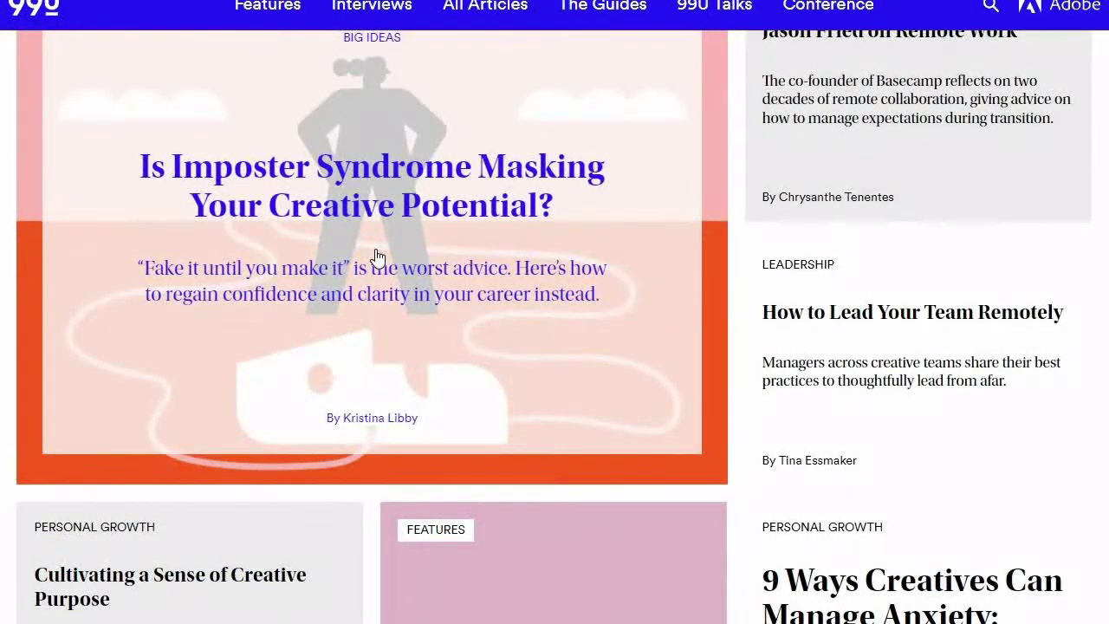
scroll(377, 255, down, 1)
scroll(379, 272, down, 1)
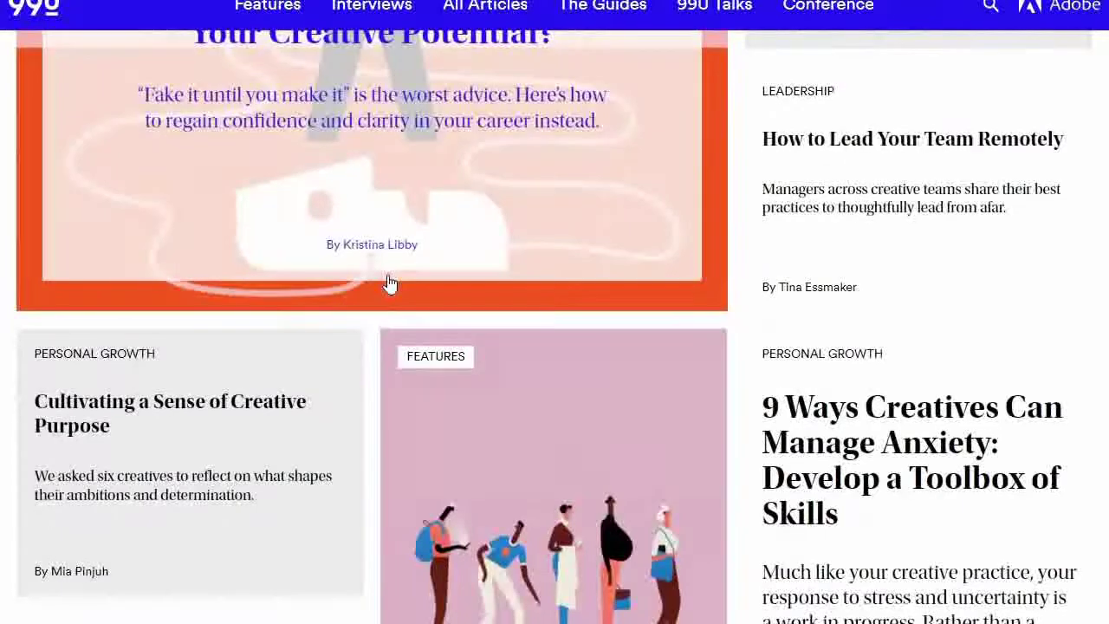
scroll(384, 279, down, 1)
scroll(383, 277, down, 2)
scroll(391, 286, down, 2)
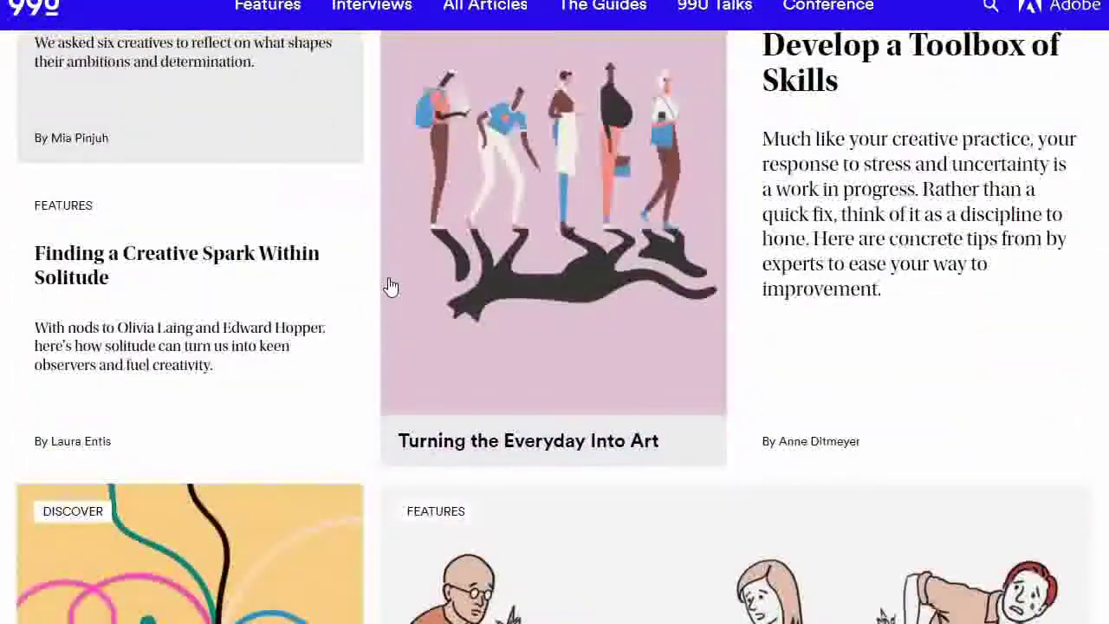
scroll(390, 286, down, 1)
scroll(391, 286, down, 3)
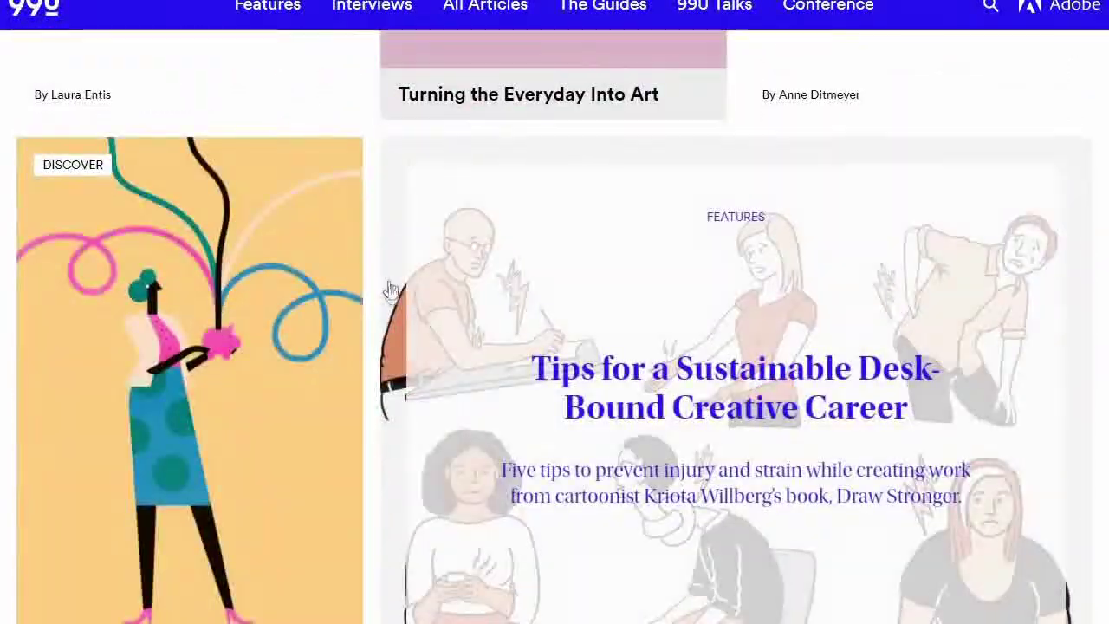
scroll(326, 598, down, 1)
scroll(329, 598, down, 2)
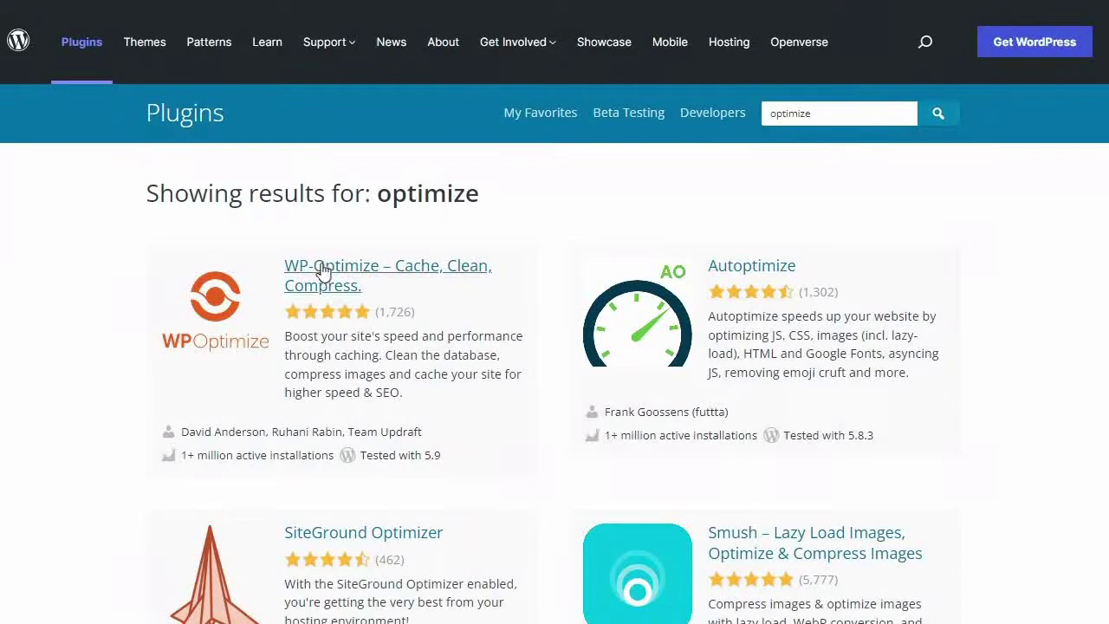
Review WP-Optimize's plugin page: 1+ million installs and 1,602 five-star ratings
click(318, 279)
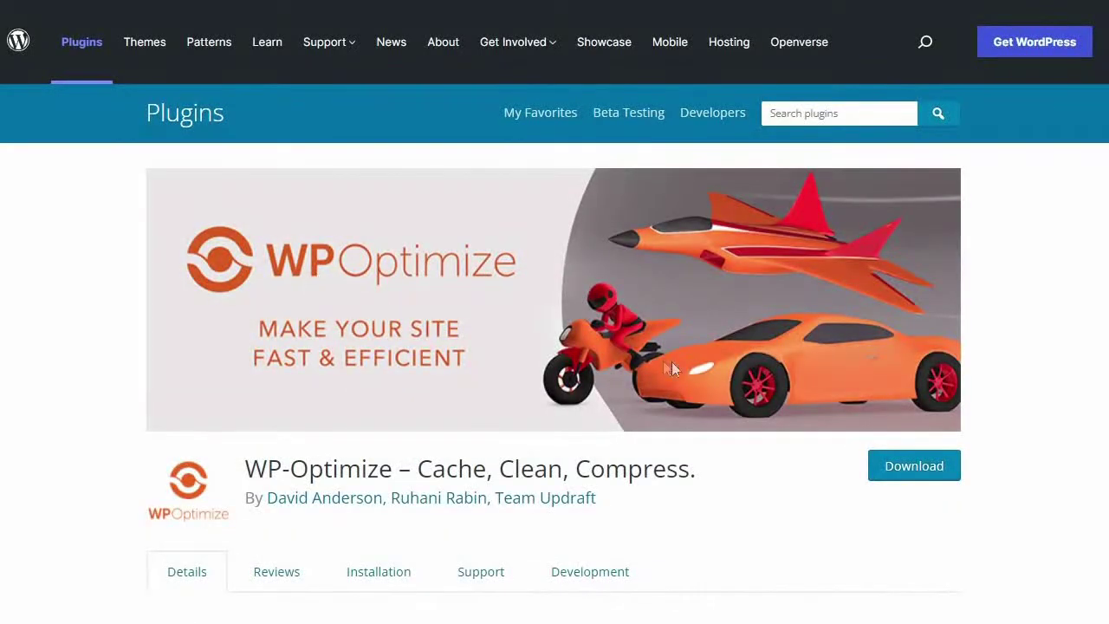
scroll(726, 381, down, 1)
scroll(693, 377, down, 1)
scroll(672, 373, down, 2)
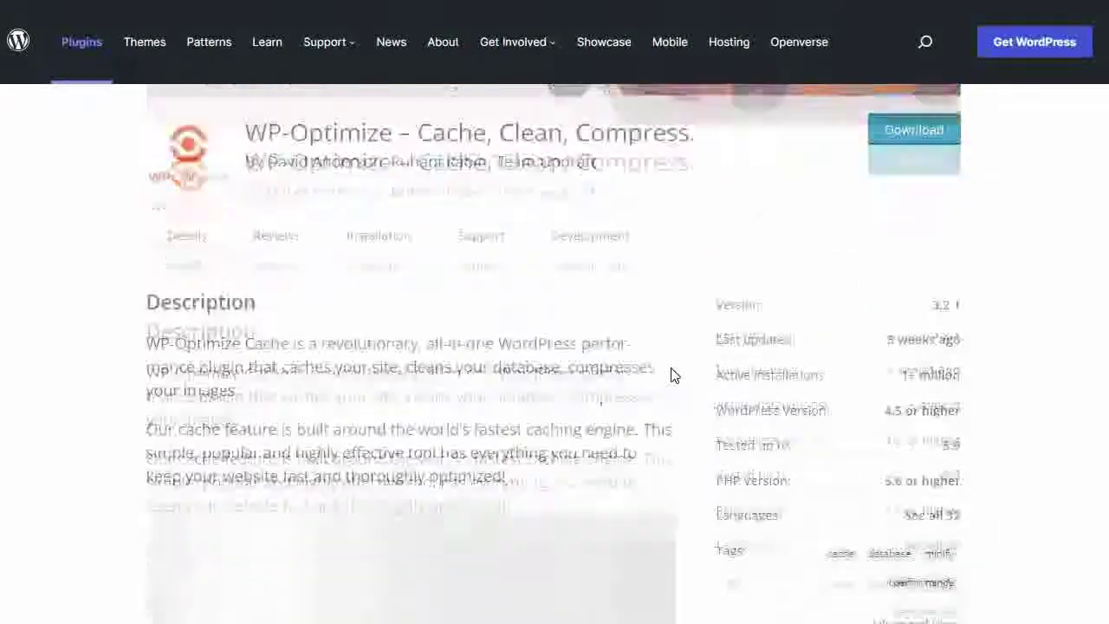
scroll(675, 375, down, 1)
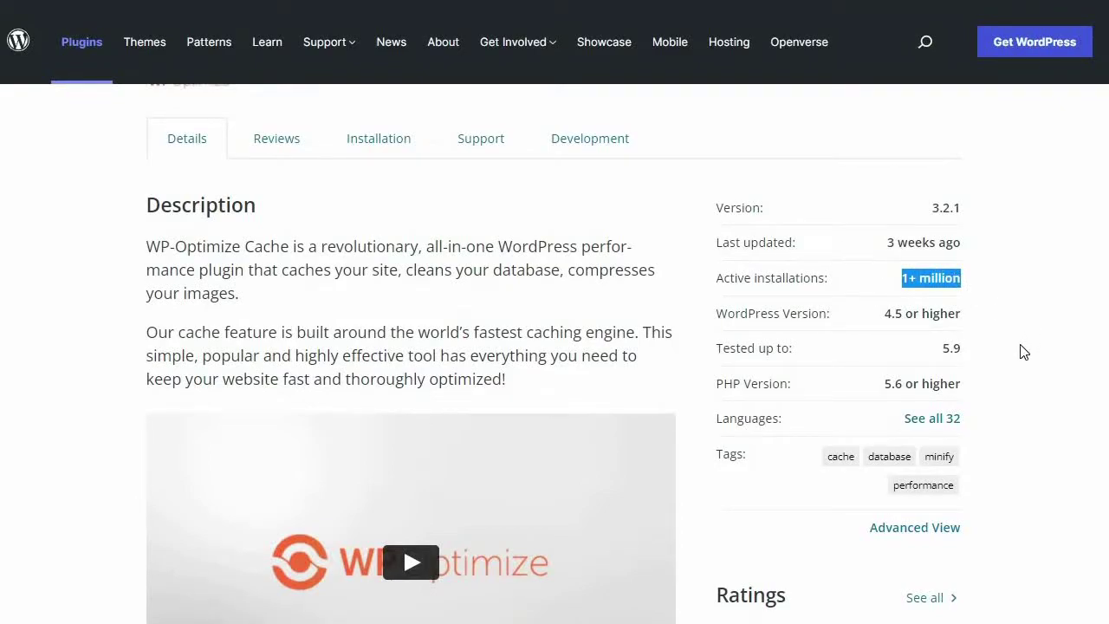
scroll(1021, 364, down, 1)
scroll(1015, 375, down, 2)
scroll(1017, 378, down, 1)
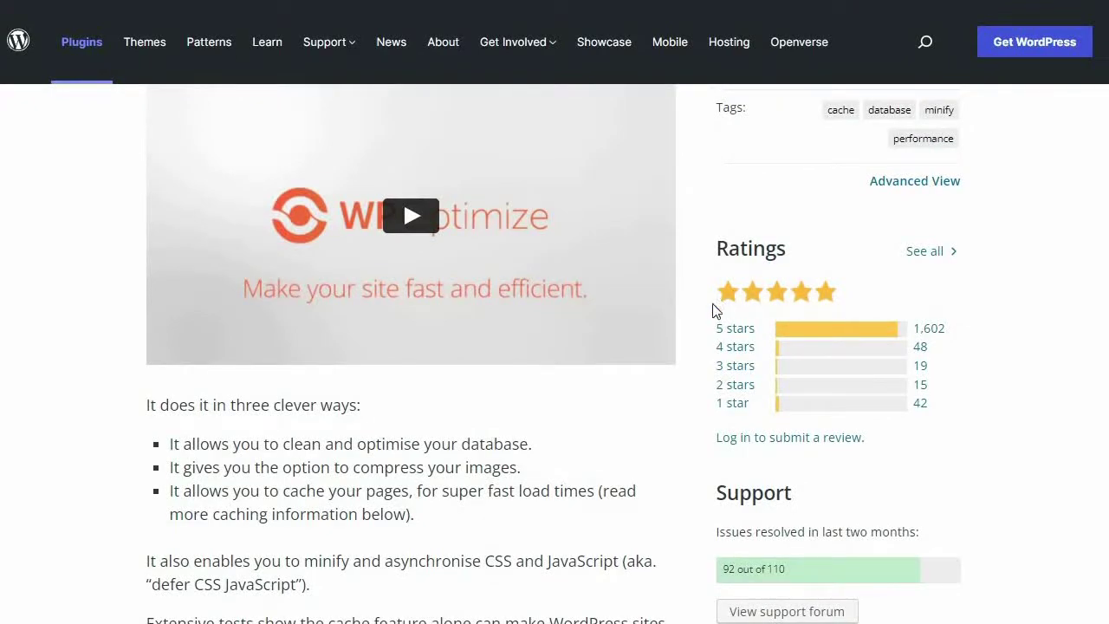
scroll(706, 349, down, 1)
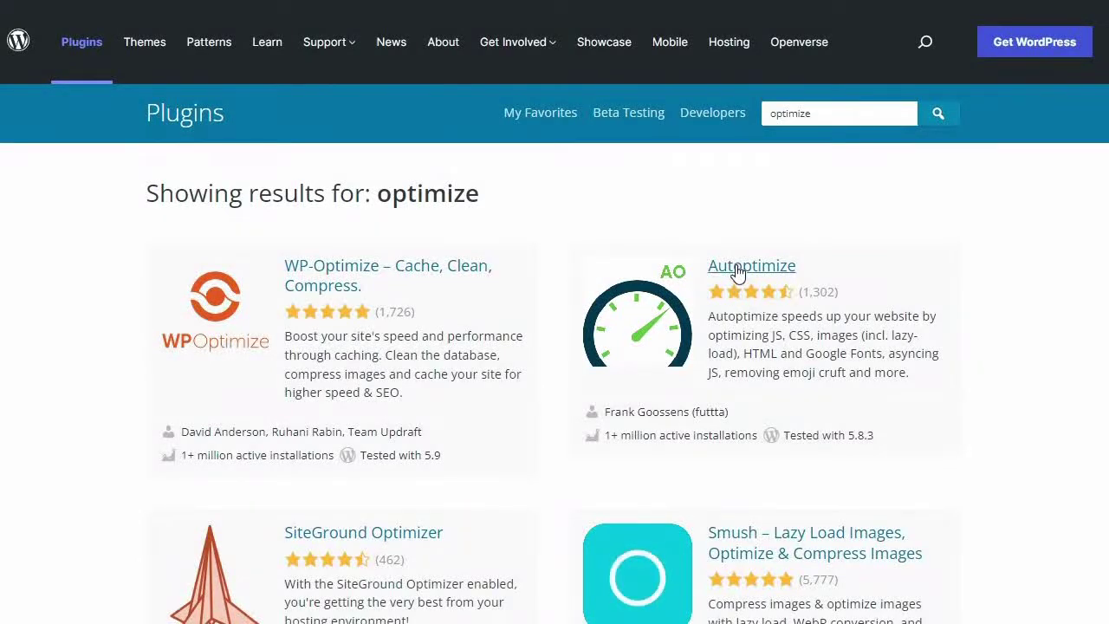
Review Autoptimize's plugin page: 1+ million installs and 1,176 five-star ratings
click(735, 267)
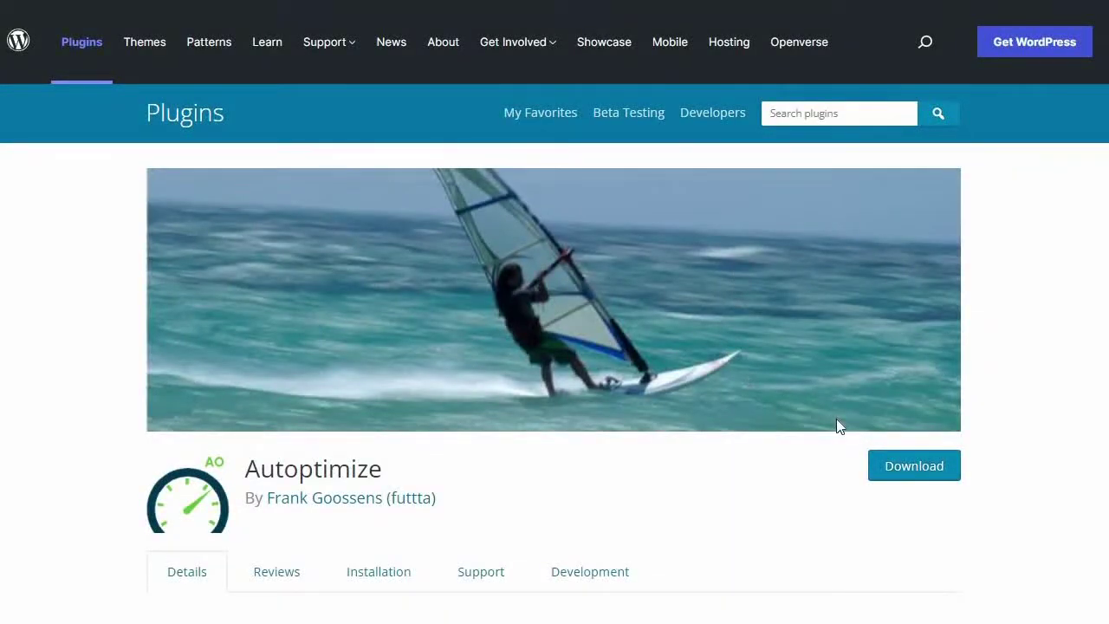
scroll(876, 425, down, 2)
scroll(866, 407, down, 3)
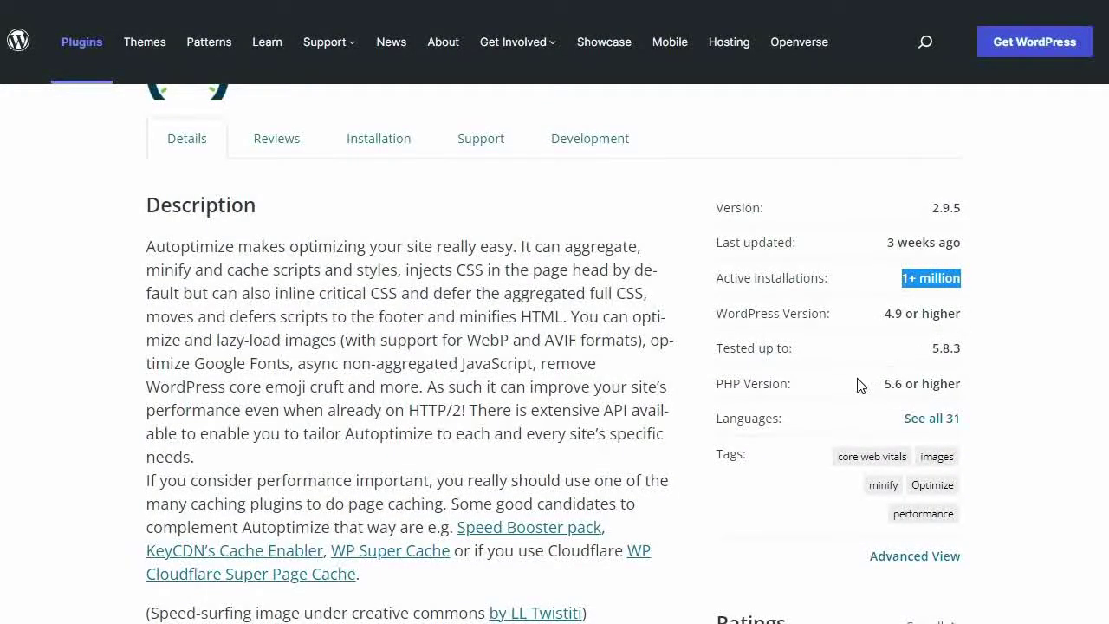
scroll(860, 384, down, 1)
scroll(846, 391, down, 3)
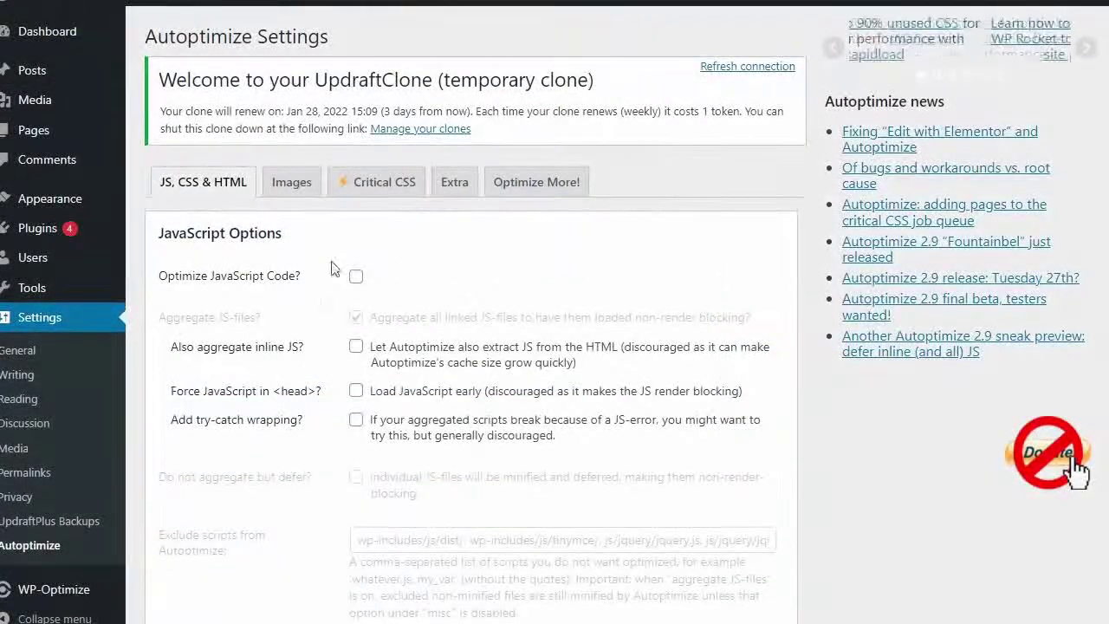
Enable Autoptimize's JavaScript optimization with deferred files, plus HTML code optimization
click(356, 277)
scroll(359, 281, down, 1)
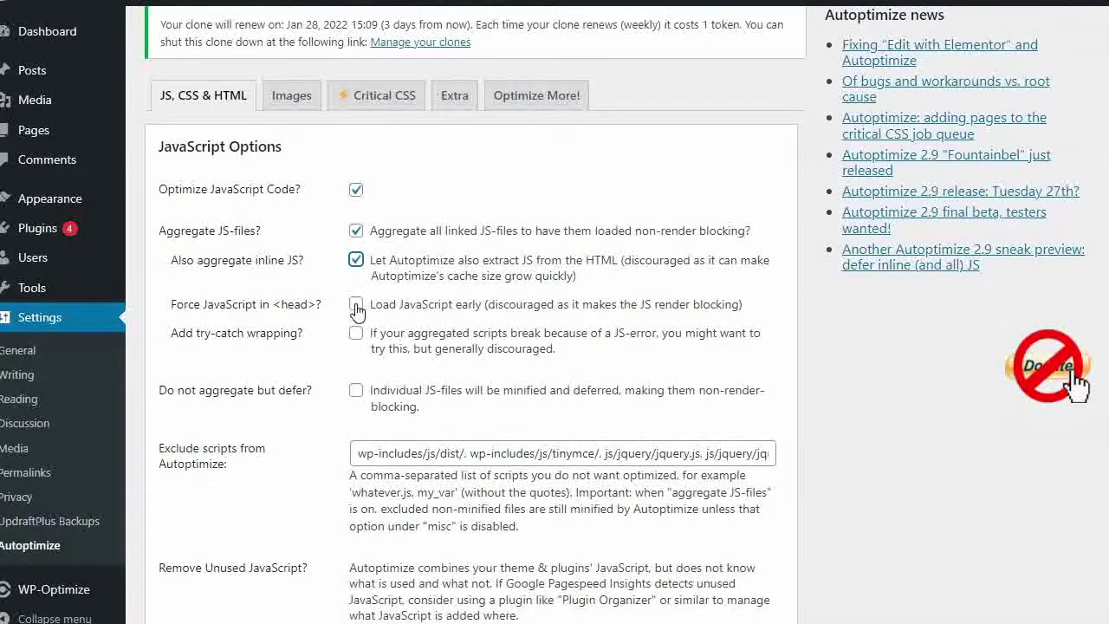
click(356, 391)
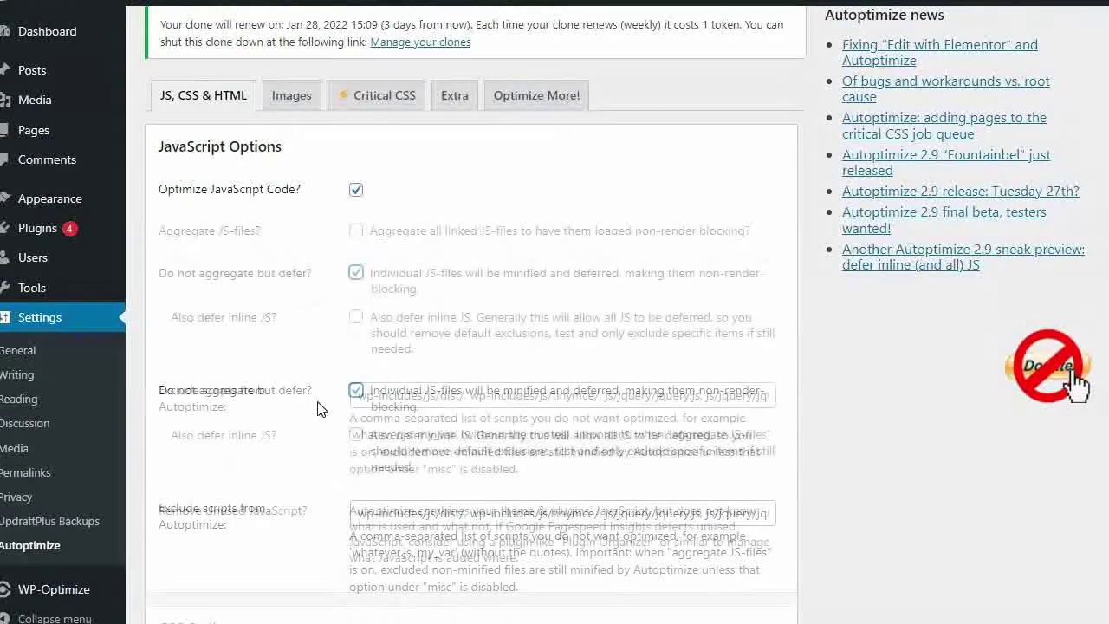
scroll(317, 405, down, 1)
scroll(317, 404, down, 3)
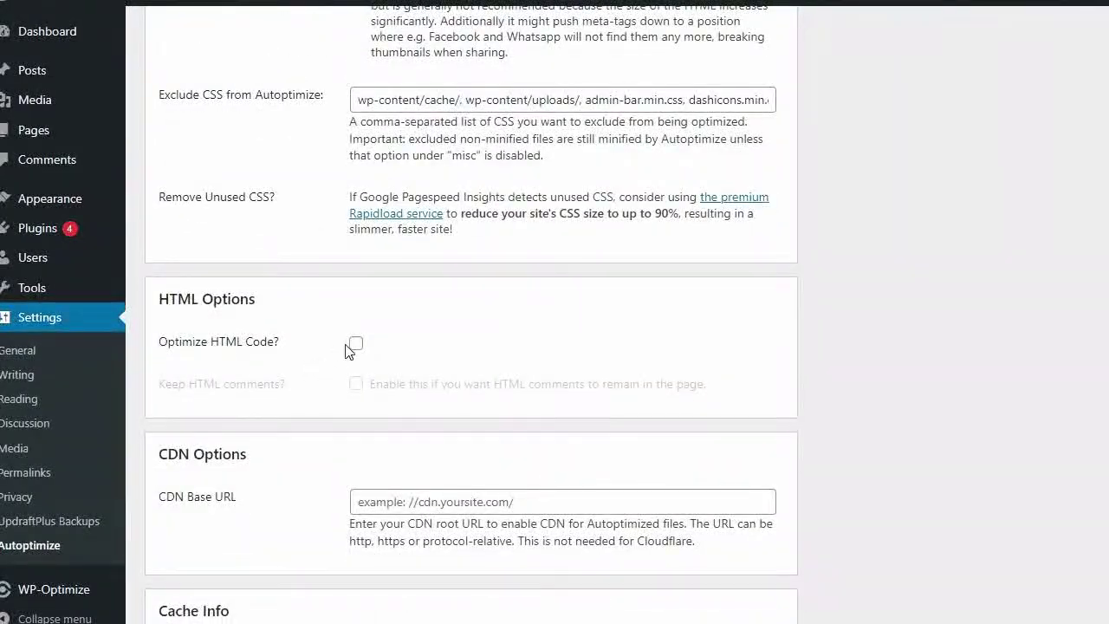
click(356, 346)
Review Autoptimize's Critical CSS options, then go to WP-Optimize's cache preload settings
scroll(326, 377, down, 2)
scroll(326, 377, down, 2)
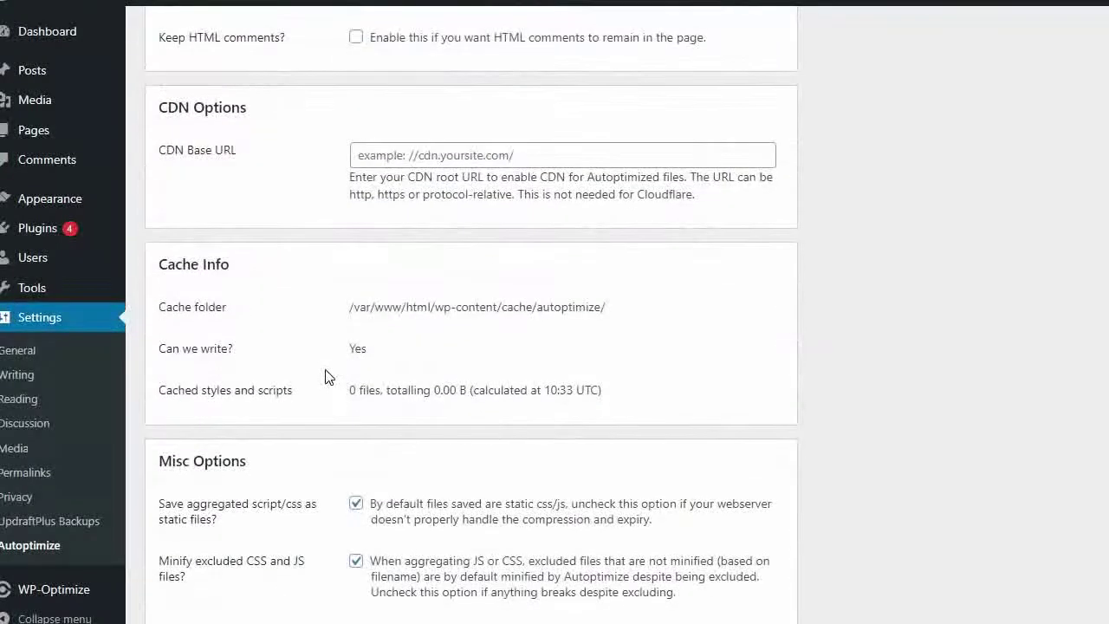
scroll(325, 379, down, 2)
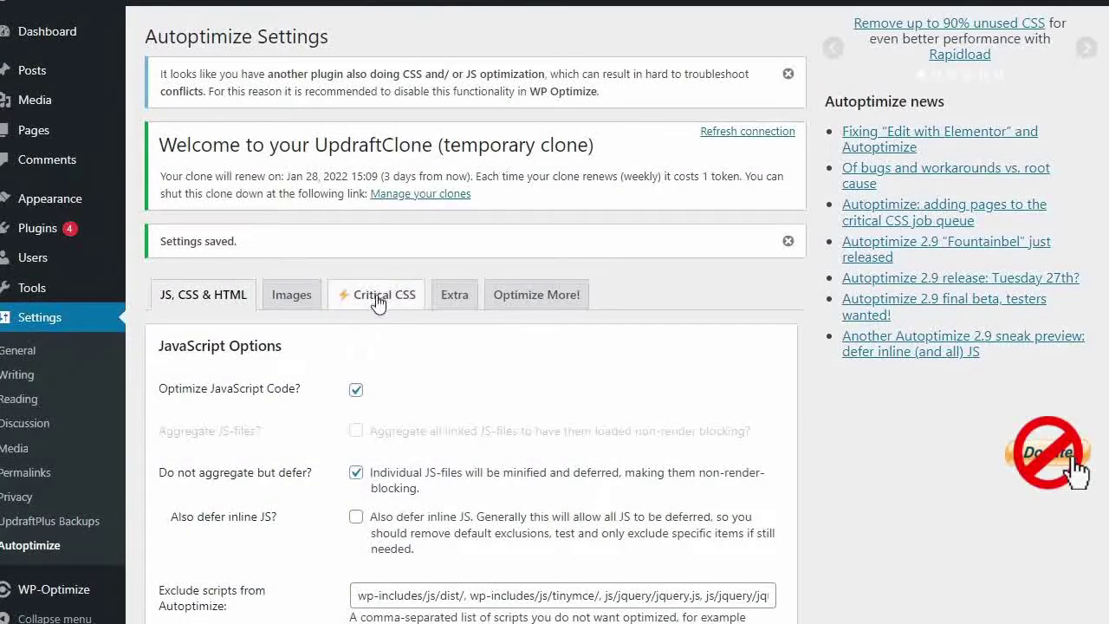
click(379, 298)
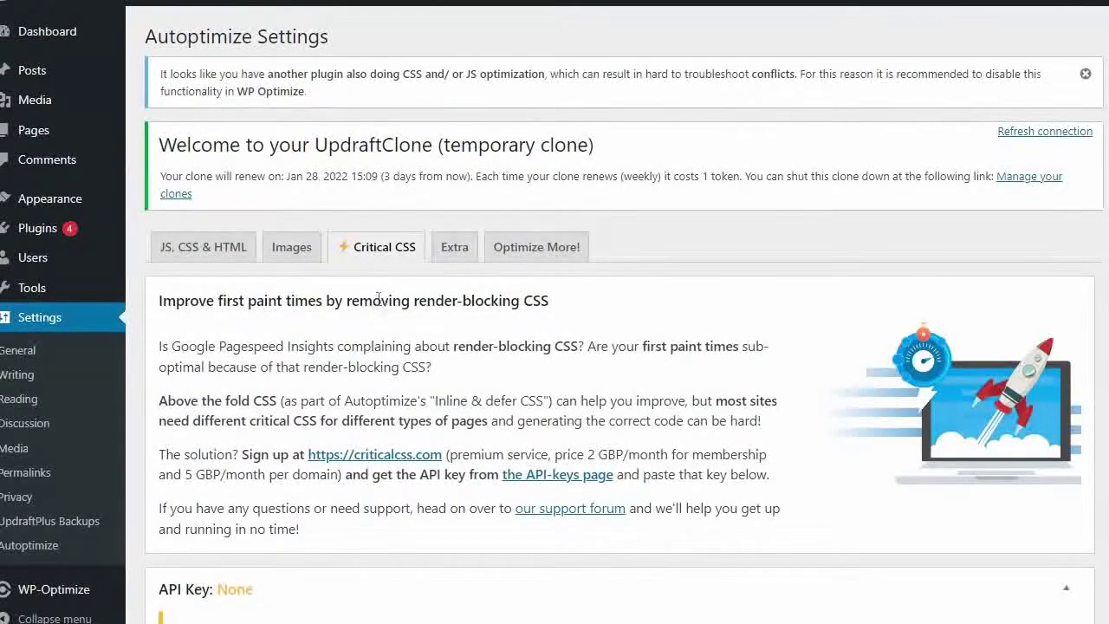
scroll(378, 327, down, 2)
scroll(379, 337, down, 2)
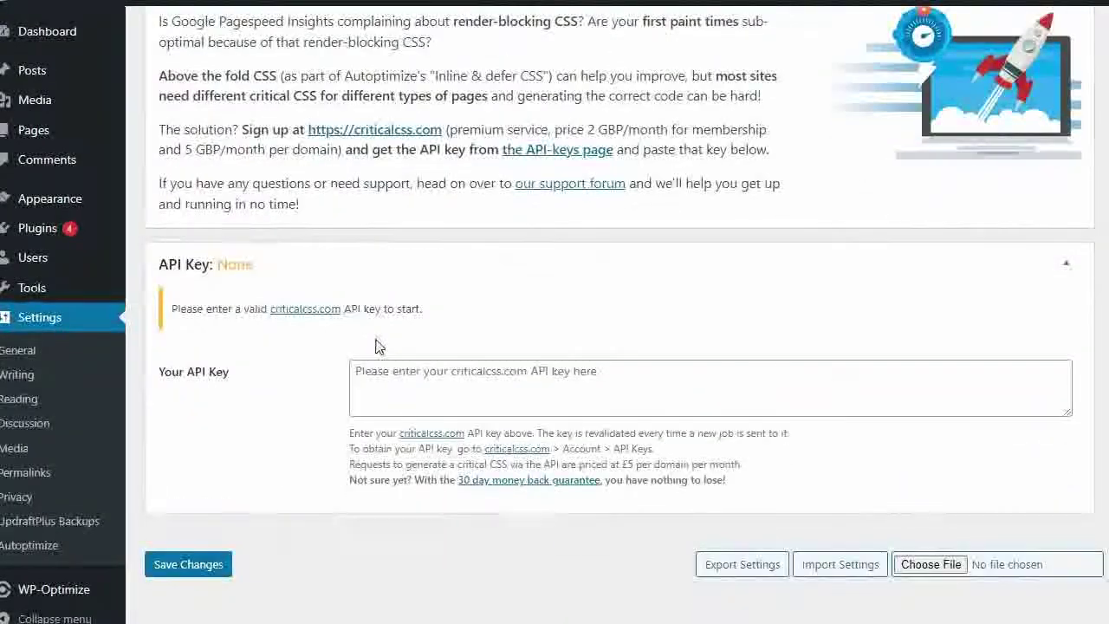
scroll(378, 338, up, 2)
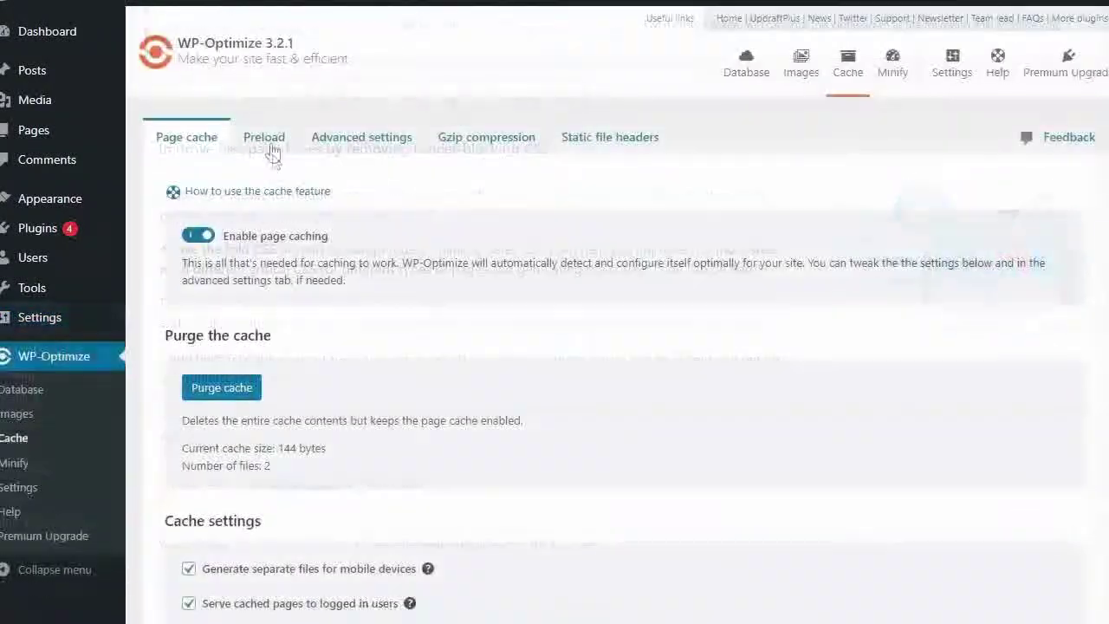
click(267, 138)
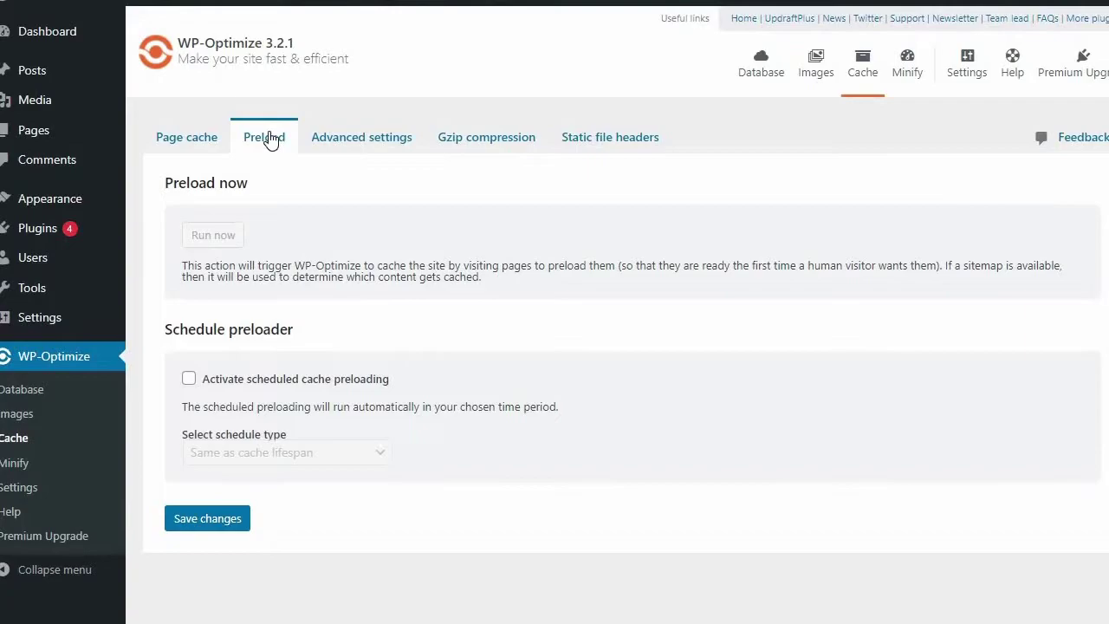
Check WP-Optimize's Advanced, Gzip, Static file headers and Page cache settings, then go to Images
click(355, 145)
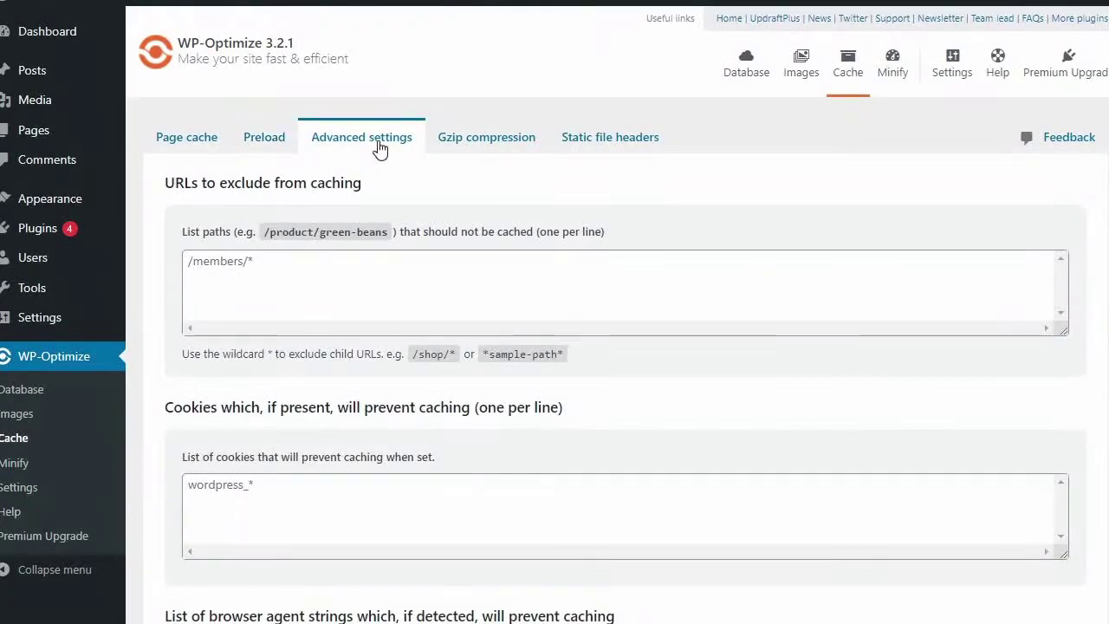
click(474, 143)
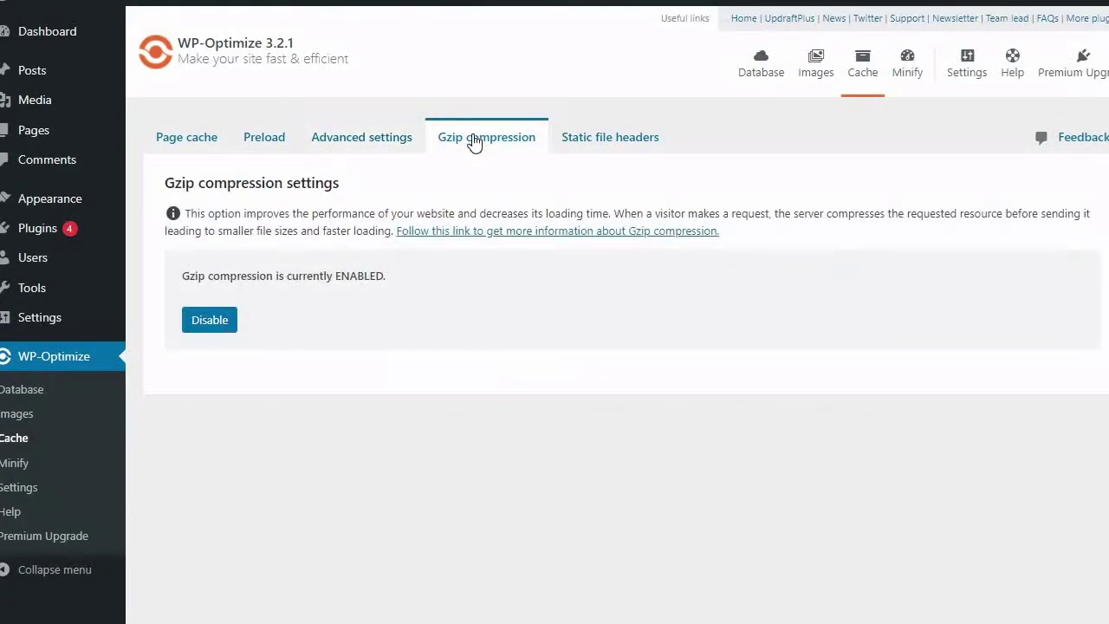
click(603, 149)
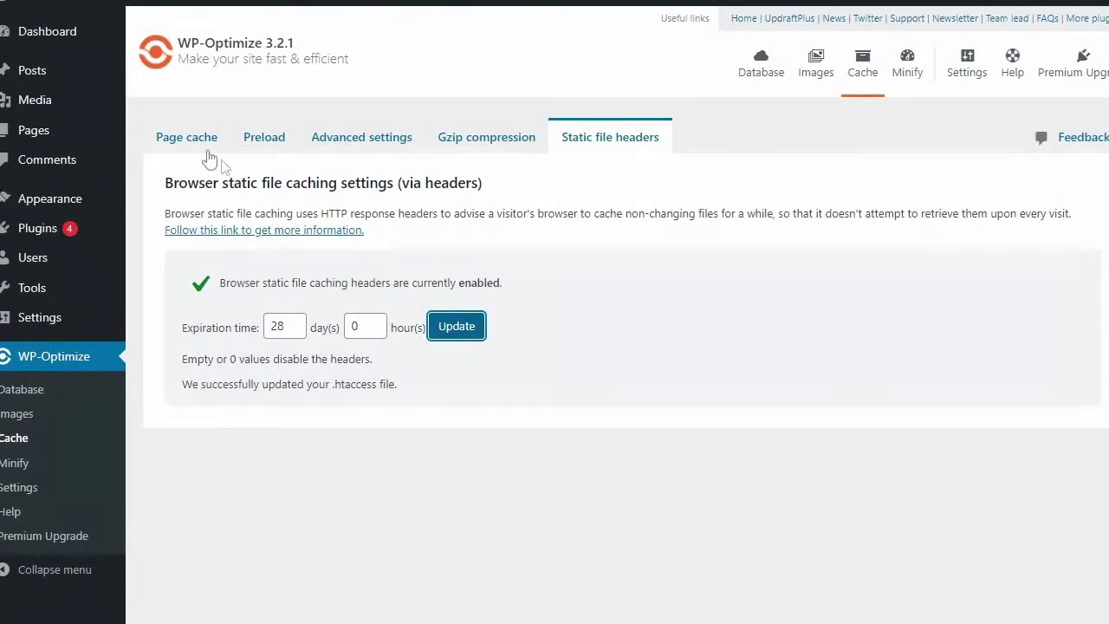
click(197, 149)
scroll(147, 294, down, 2)
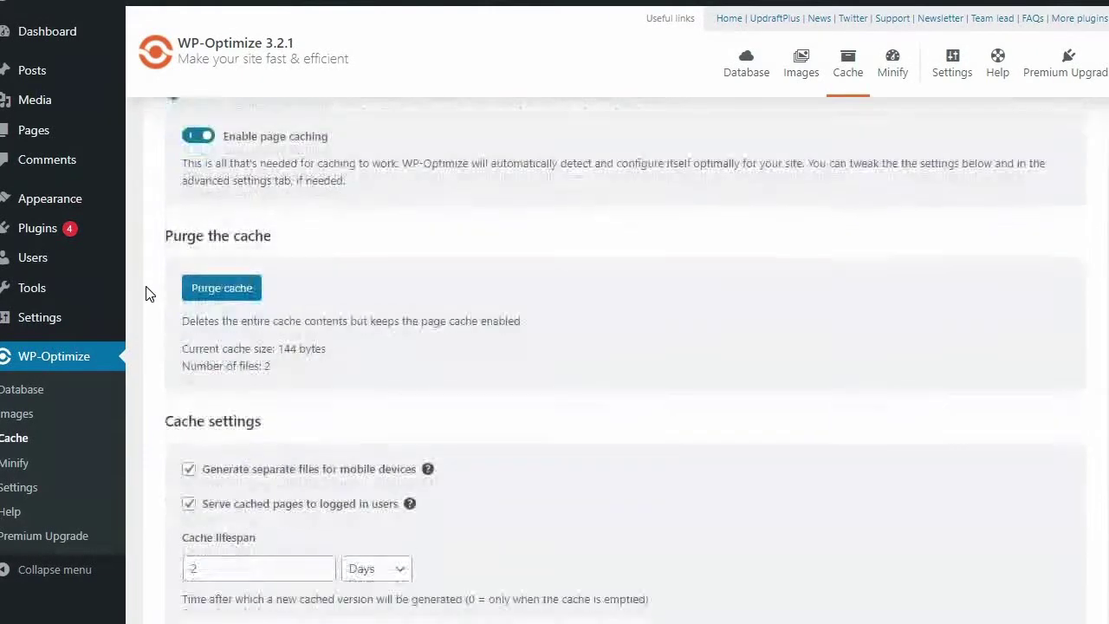
scroll(147, 291, down, 1)
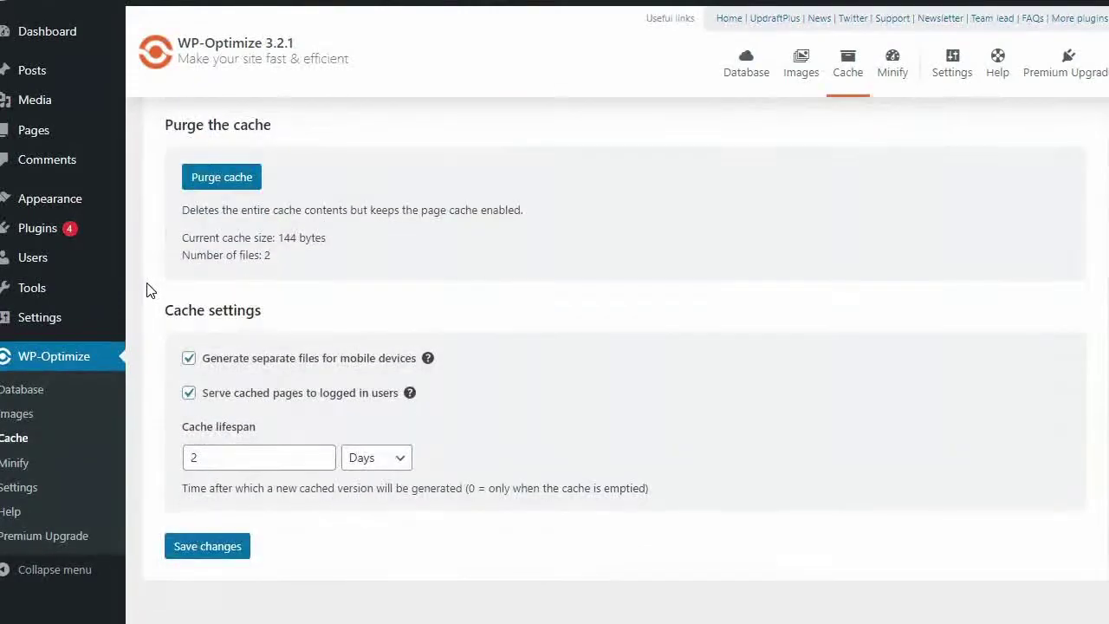
click(23, 419)
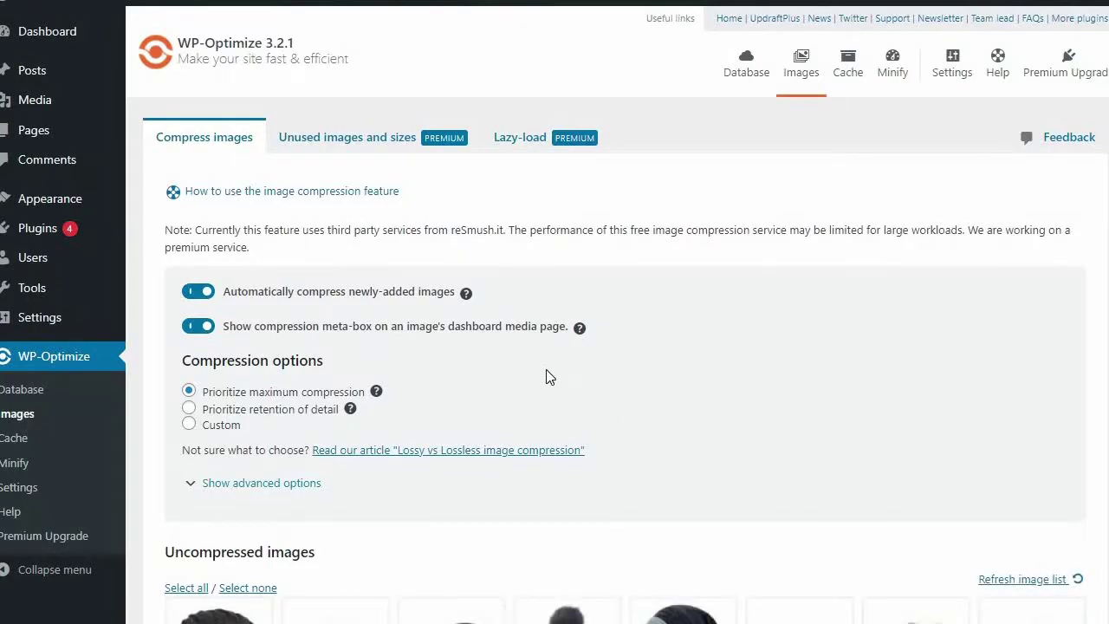
Compress all nine uncompressed images using 'Prioritize retention of detail'
scroll(546, 372, down, 2)
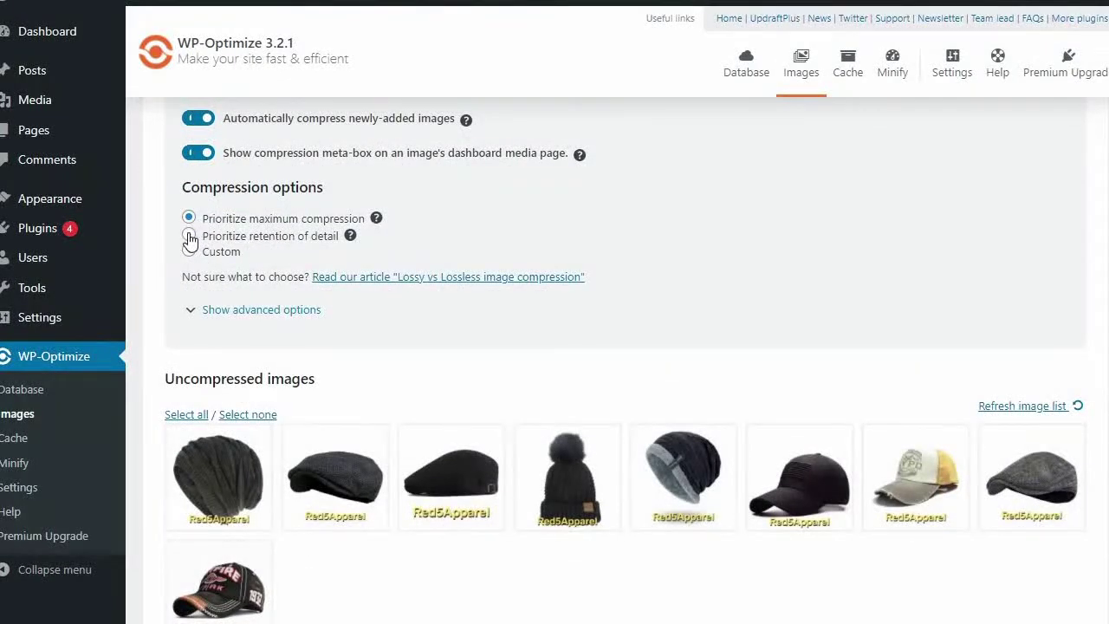
click(189, 236)
scroll(520, 286, down, 1)
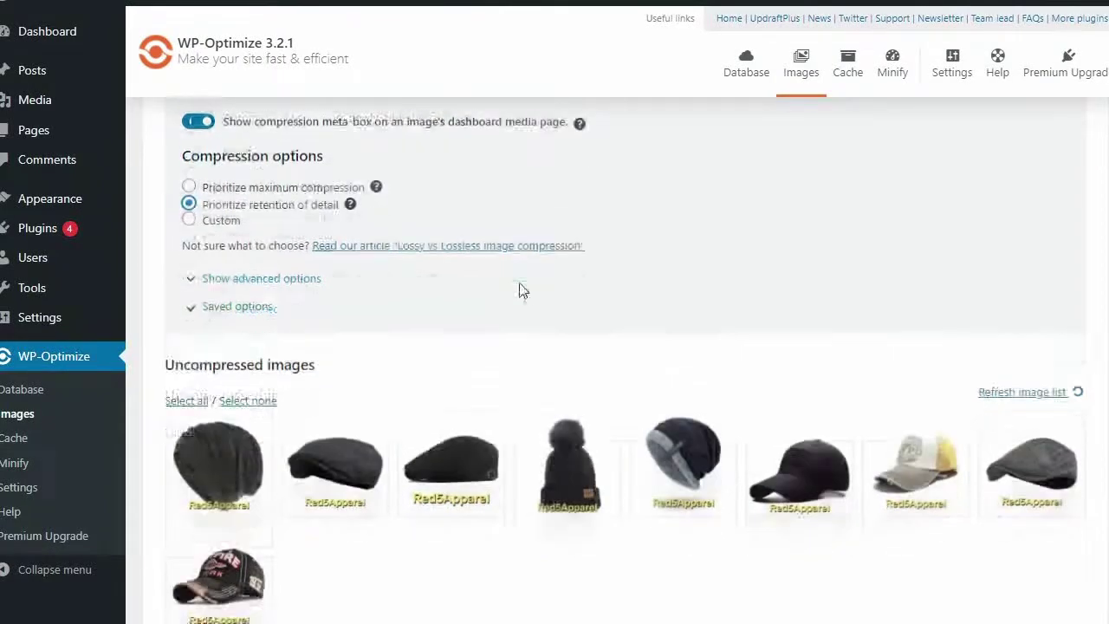
click(193, 347)
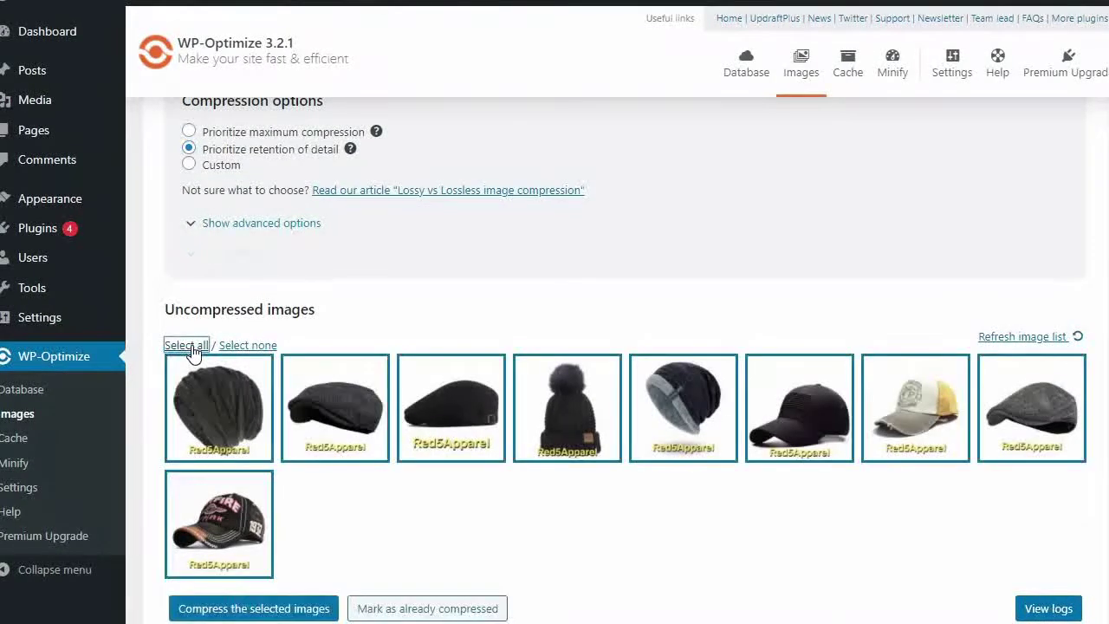
click(278, 592)
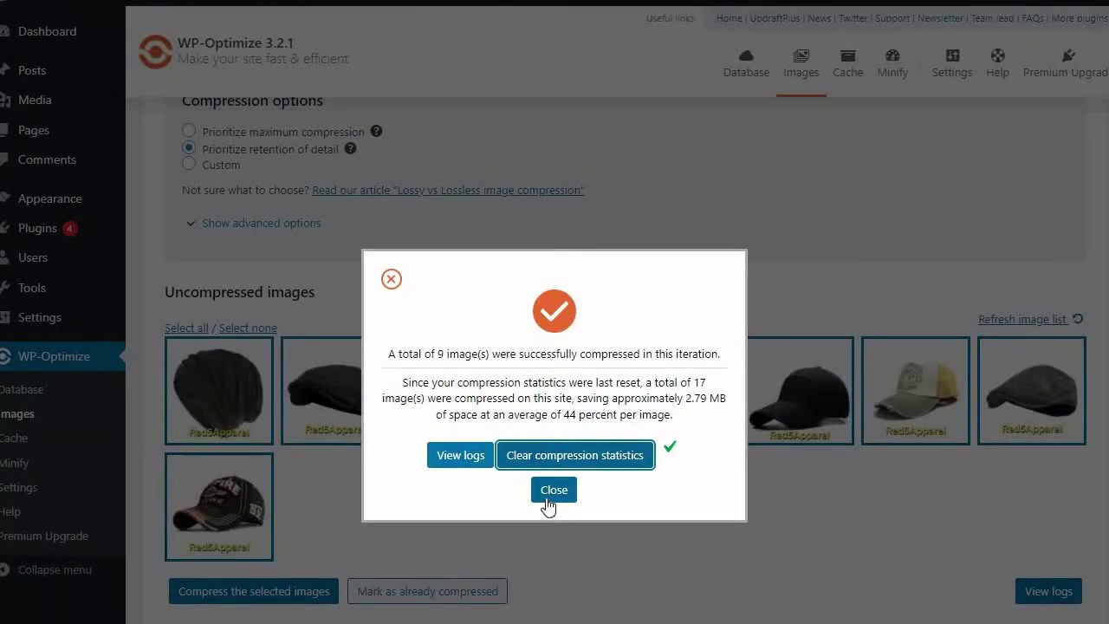
Close the compression results report, leaving no uncompressed images listed
click(554, 489)
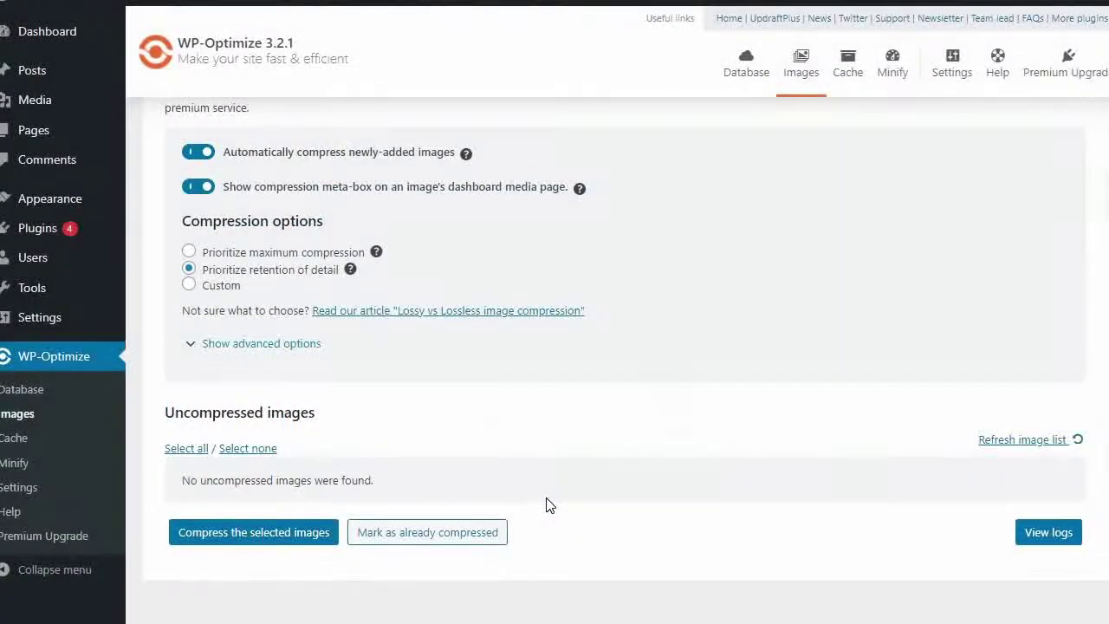